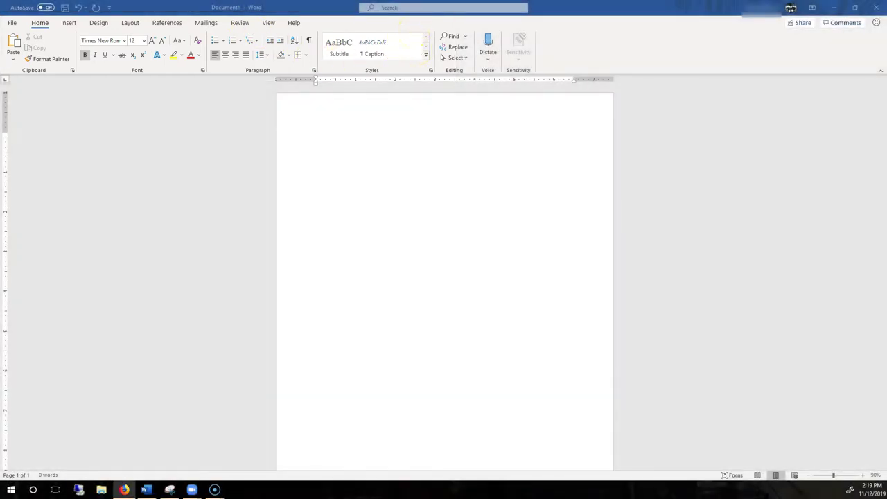
Step: Switch to Firefox and read the forum answer on opening the Normal.dotm template as a document, highlighting the macro editor instruction
{"action": "left_click", "coordinate": [124, 489]}
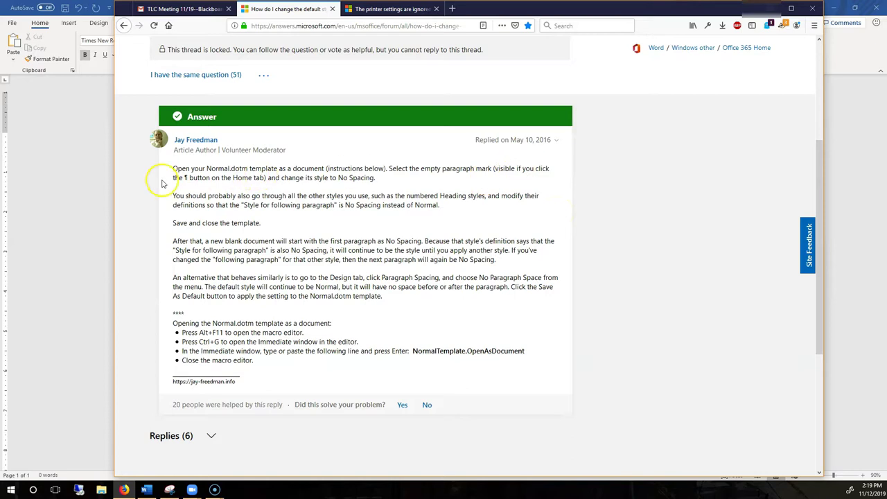
{"action": "left_click_drag", "start_coordinate": [172, 169], "coordinate": [386, 404]}
{"action": "left_click", "coordinate": [384, 362]}
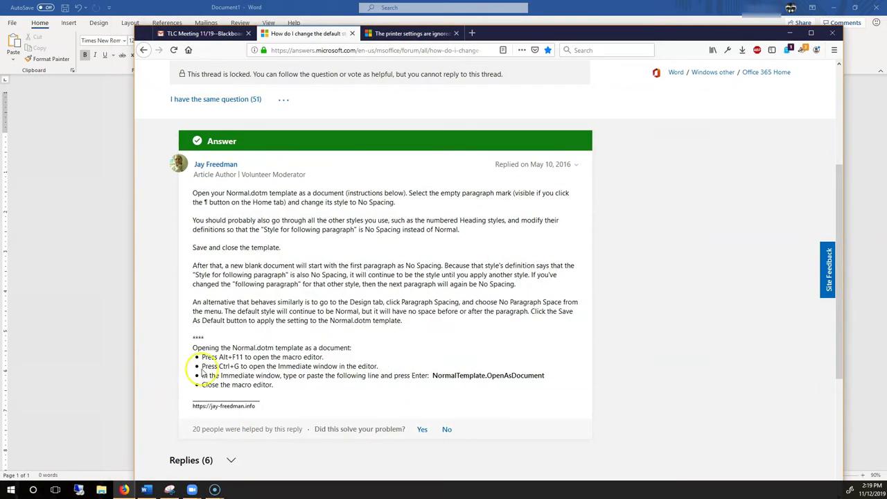
{"action": "left_click_drag", "start_coordinate": [202, 357], "coordinate": [369, 360]}
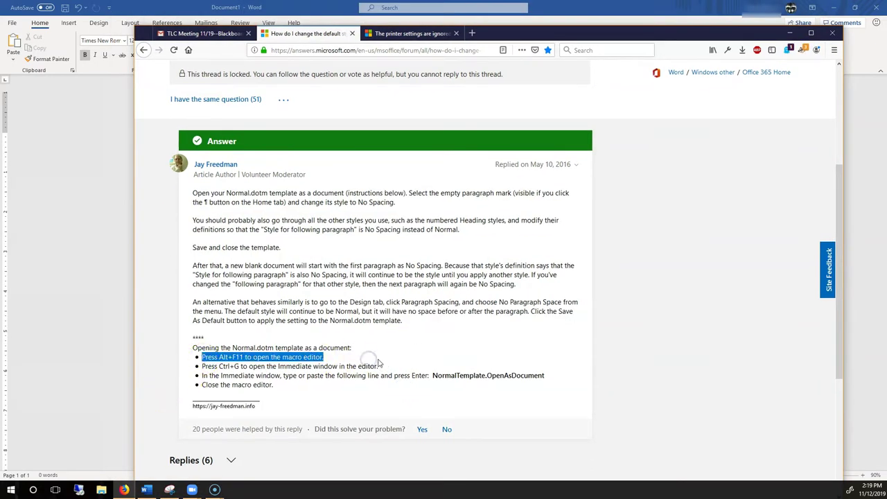
{"action": "left_click_drag", "start_coordinate": [627, 34], "coordinate": [852, 34]}
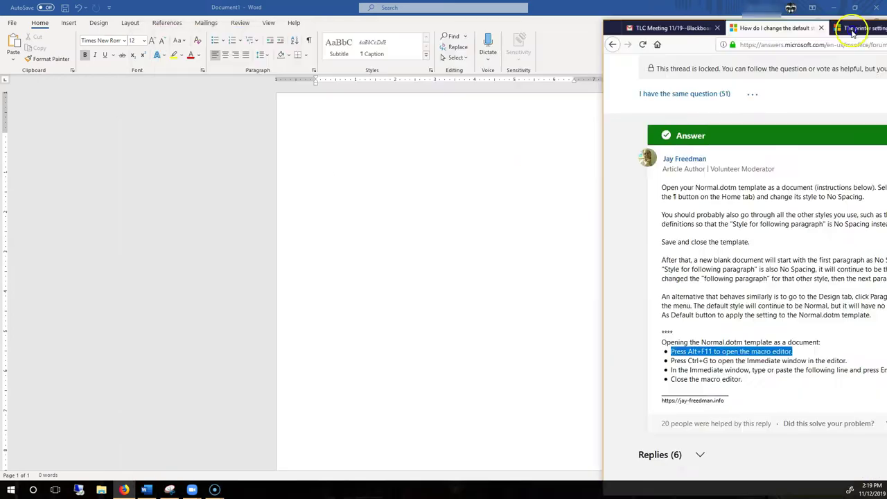
Step: Run NormalTemplate.OpenAsDocument in the macro editor's Immediate window and return to the opened Normal template in Word
{"action": "key", "text": "alt+F11"}
{"action": "left_click_drag", "start_coordinate": [126, 433], "coordinate": [83, 433]}
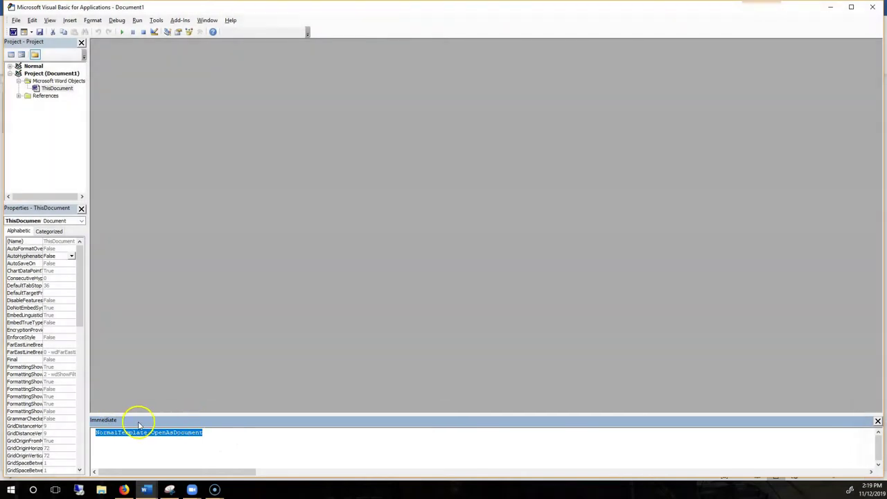
{"action": "left_click", "coordinate": [201, 436]}
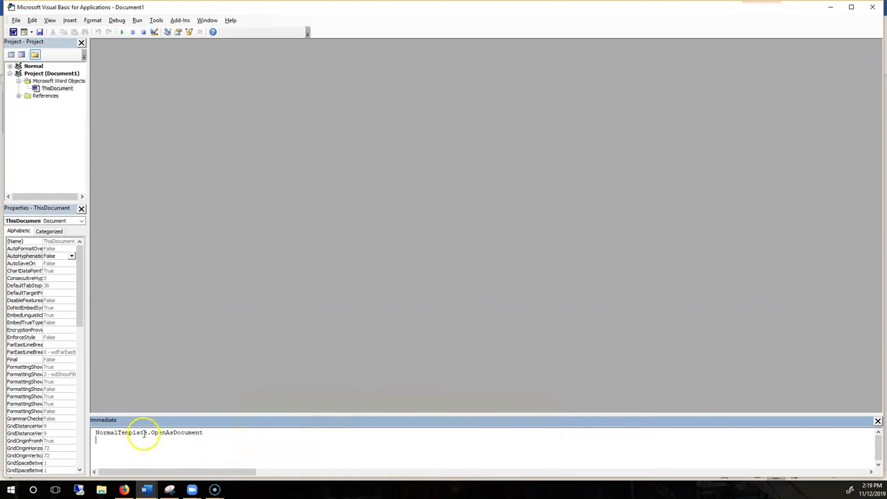
{"action": "left_click", "coordinate": [203, 434]}
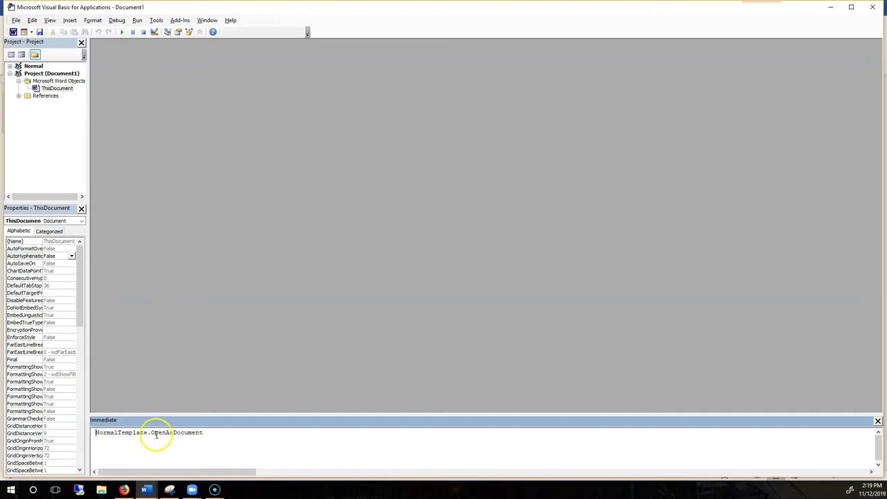
{"action": "left_click", "coordinate": [229, 431]}
{"action": "key", "text": "Return"}
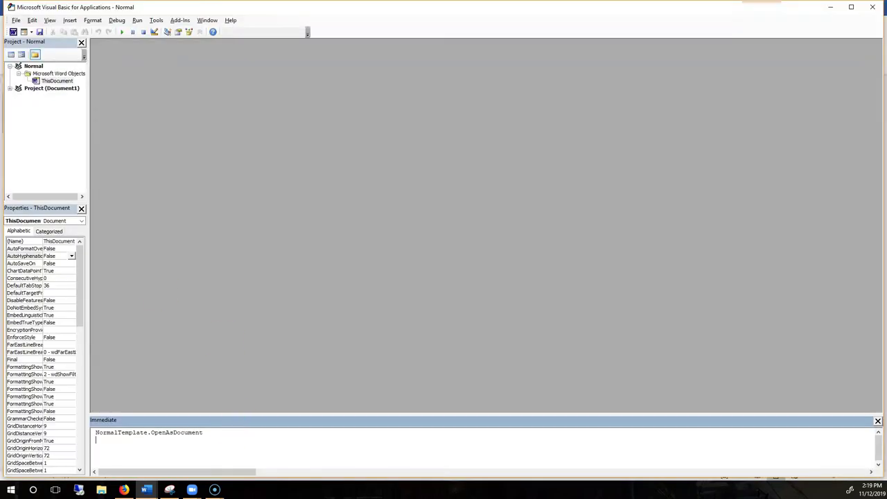
{"action": "key", "text": "alt+F11"}
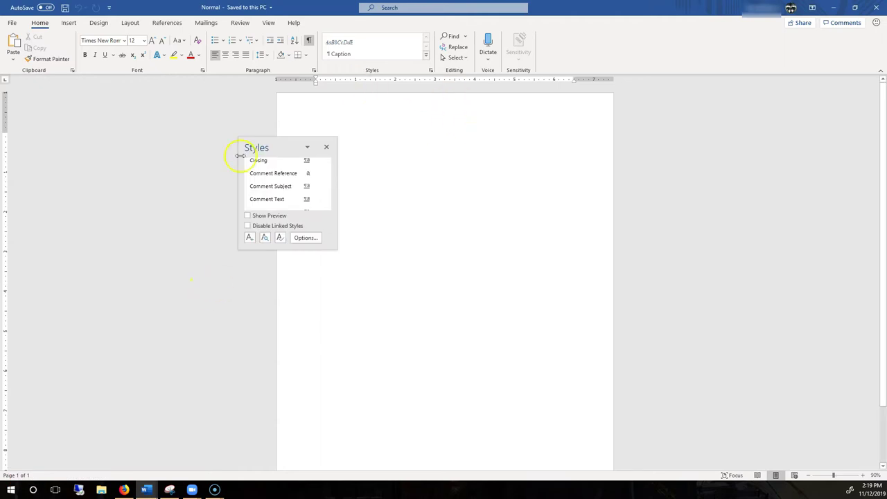
Step: Show the formatting marks in the Normal template and place the cursor at the empty paragraph mark
{"action": "left_click_drag", "start_coordinate": [259, 147], "coordinate": [741, 116]}
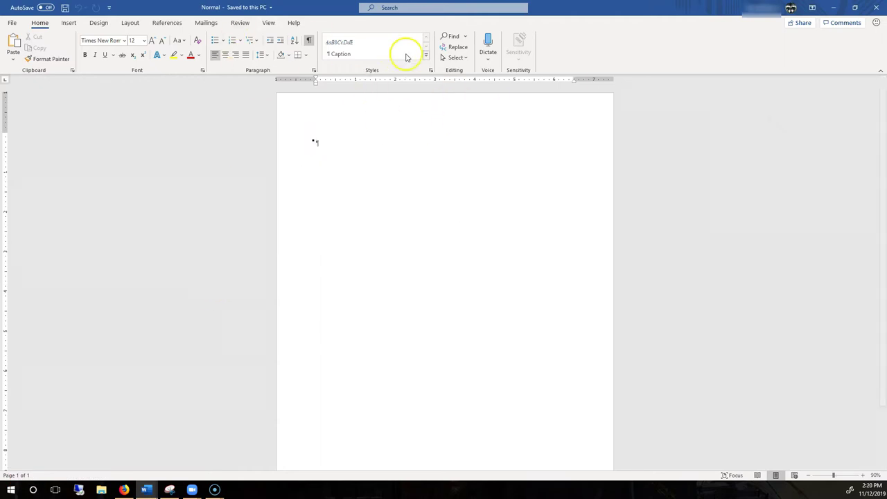
{"action": "mouse_move", "coordinate": [0, 95]}
{"action": "left_mouse_down"}
{"action": "mouse_move", "coordinate": [186, 93]}
{"action": "mouse_move", "coordinate": [385, 111]}
{"action": "left_mouse_up"}
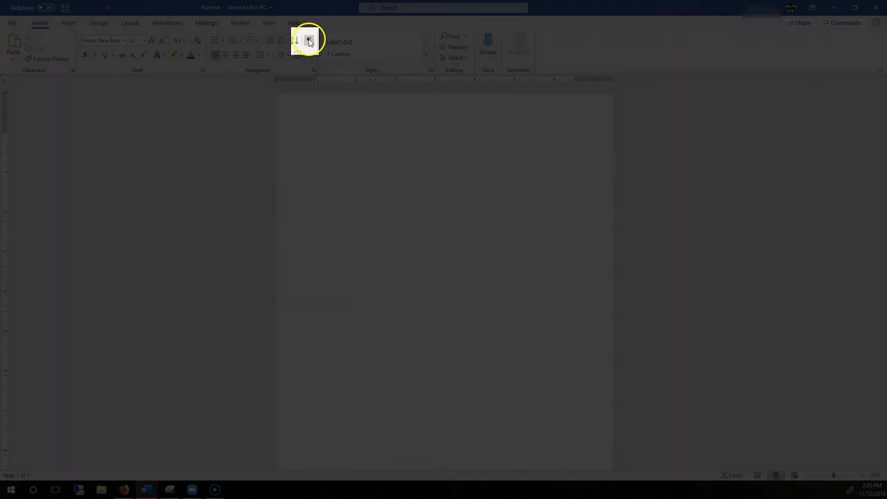
{"action": "left_click", "coordinate": [309, 41]}
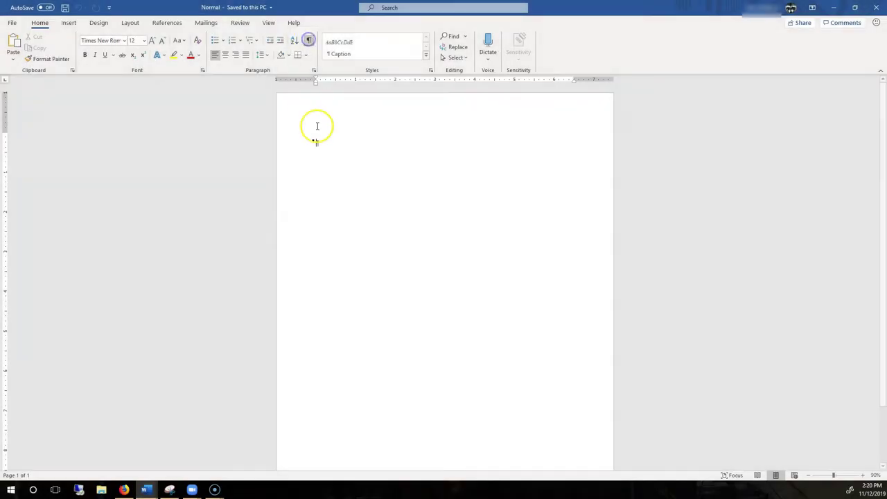
{"action": "left_click", "coordinate": [323, 145]}
{"action": "left_click", "coordinate": [317, 142]}
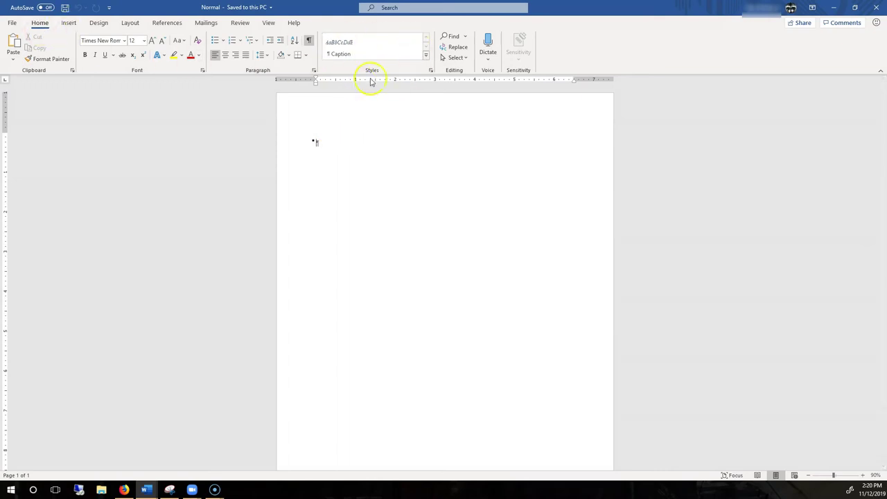
Step: Open the full Styles list, enlarge it beside the page, and set it to show all styles sorted as recommended
{"action": "left_click", "coordinate": [430, 71]}
{"action": "left_click_drag", "start_coordinate": [752, 415], "coordinate": [782, 422]}
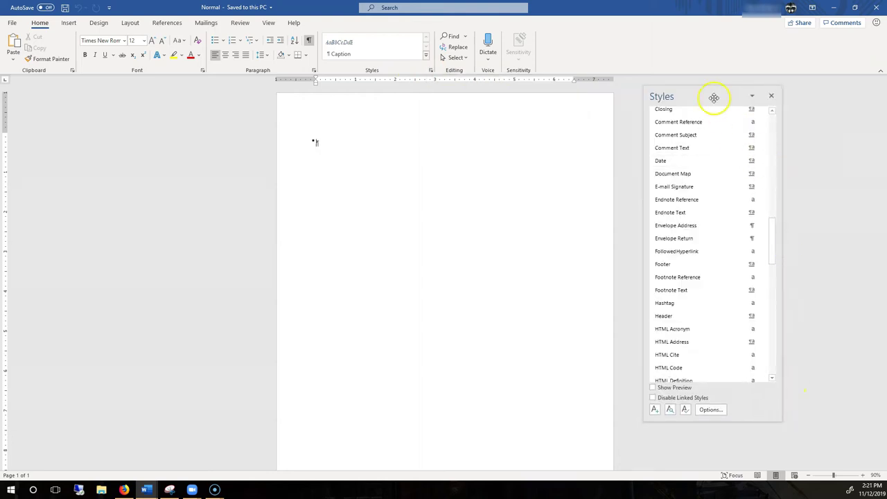
{"action": "left_click_drag", "start_coordinate": [714, 97], "coordinate": [704, 96]}
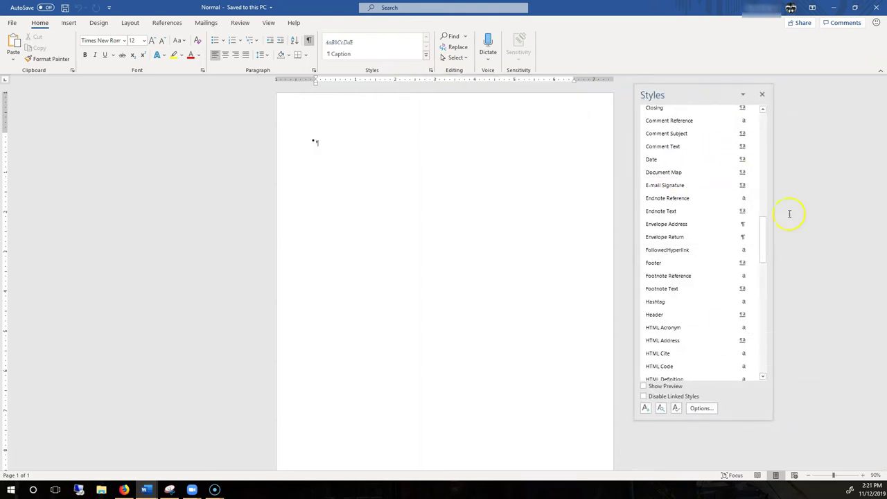
{"action": "left_click", "coordinate": [703, 409]}
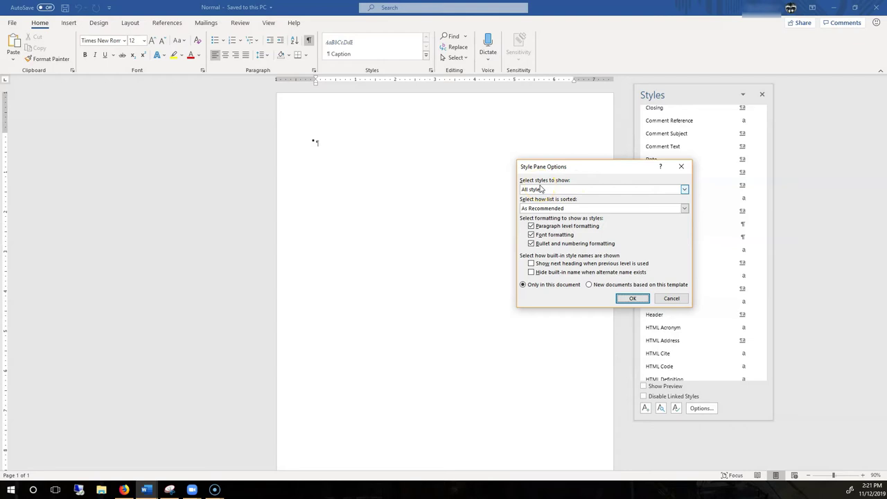
{"action": "left_click", "coordinate": [549, 189]}
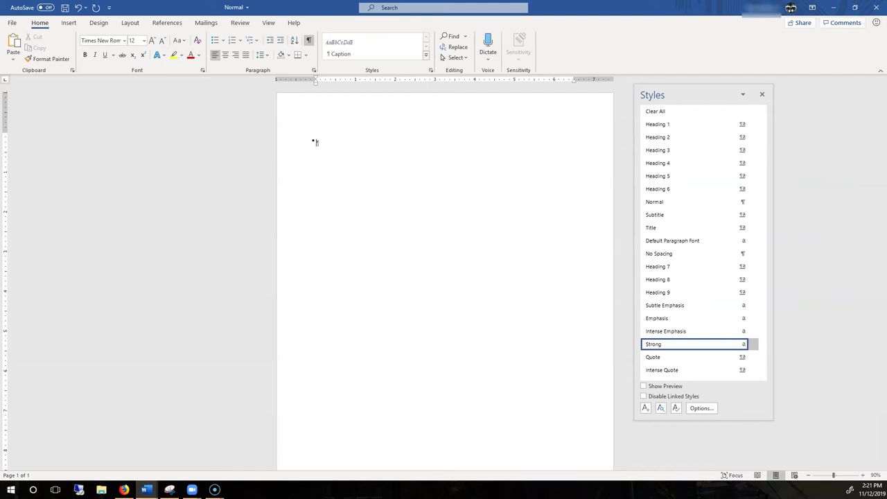
{"action": "left_click_drag", "start_coordinate": [0, 118], "coordinate": [0, 132]}
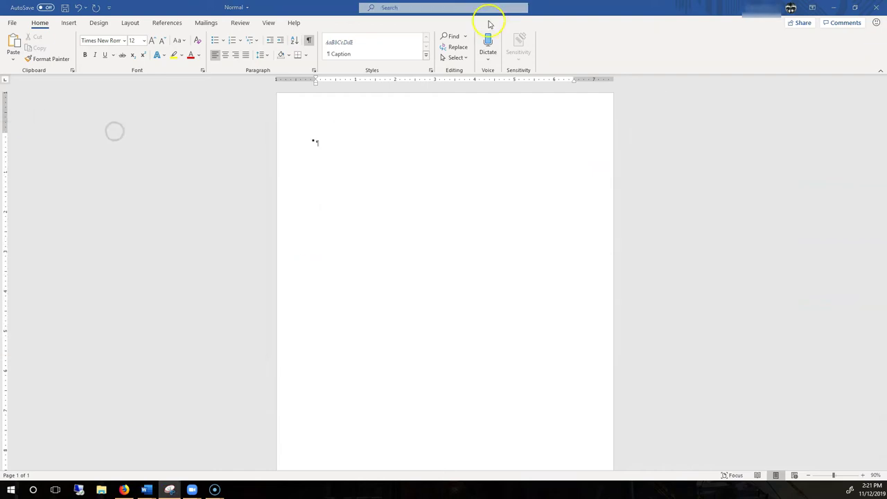
Step: Add the No Spacing style to the Style Gallery and apply it to the empty paragraph
{"action": "left_click", "coordinate": [429, 70]}
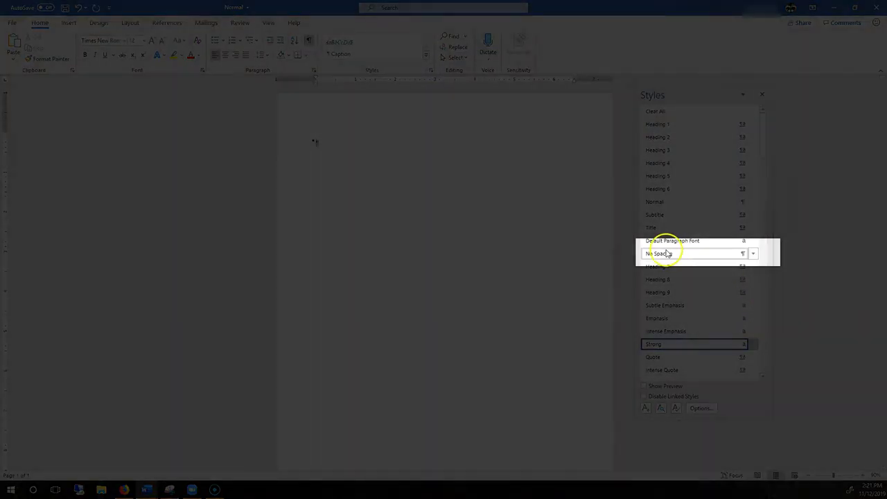
{"action": "mouse_move", "coordinate": [669, 255]}
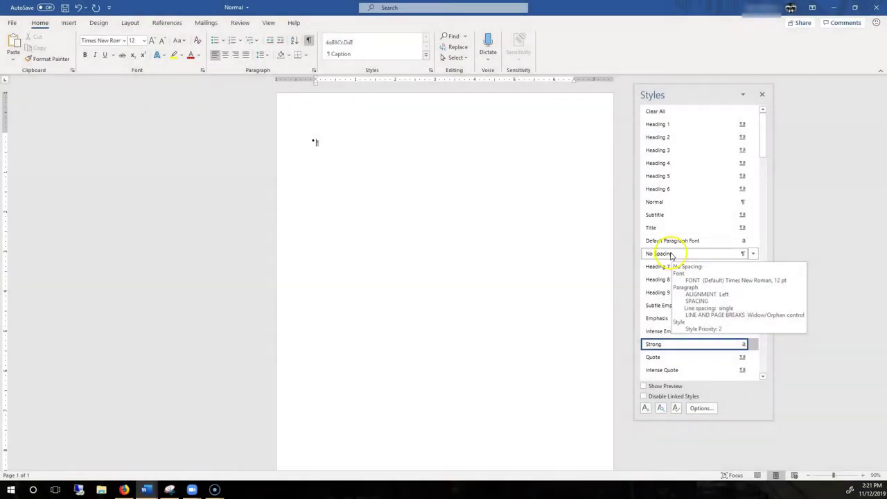
{"action": "right_click", "coordinate": [660, 254]}
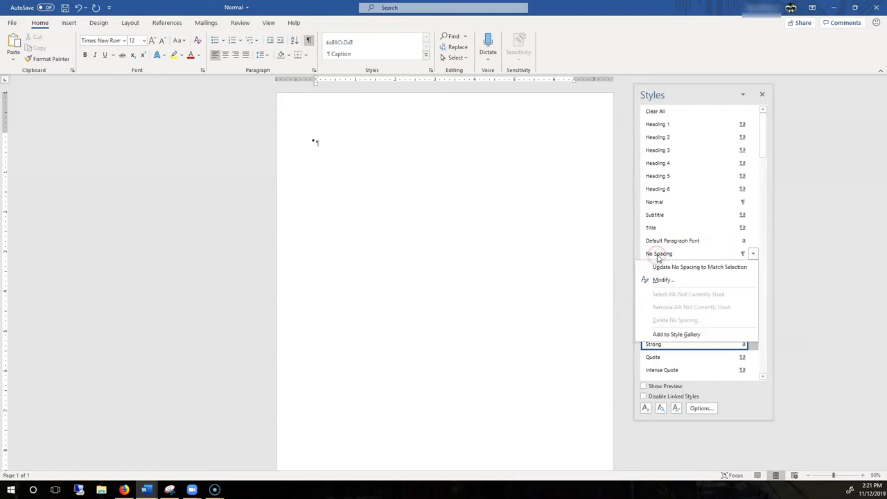
{"action": "left_click", "coordinate": [675, 336]}
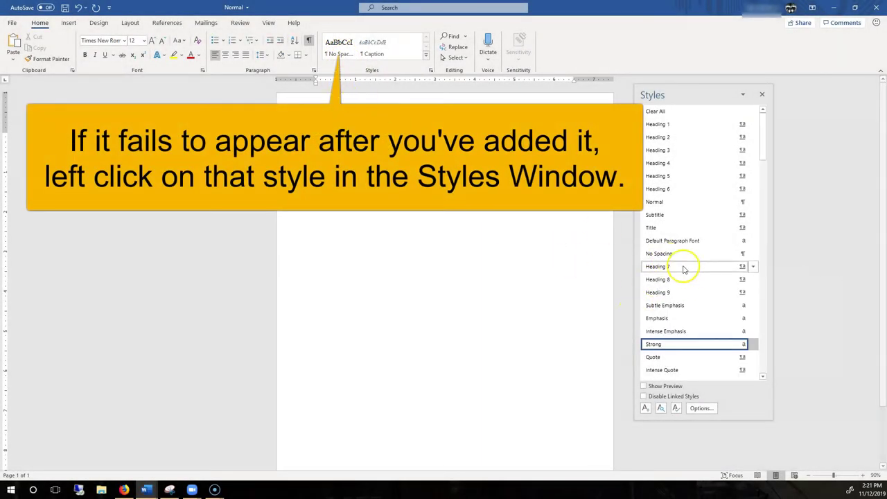
{"action": "left_click", "coordinate": [659, 255]}
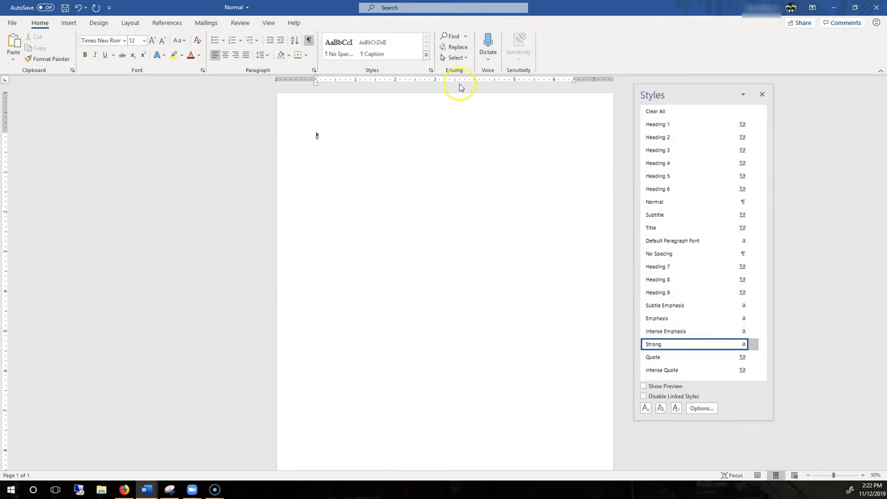
Step: Apply the Subtitle style to the empty paragraph and add Subtitle to the Style Gallery
{"action": "left_click", "coordinate": [655, 215]}
{"action": "right_click", "coordinate": [655, 216]}
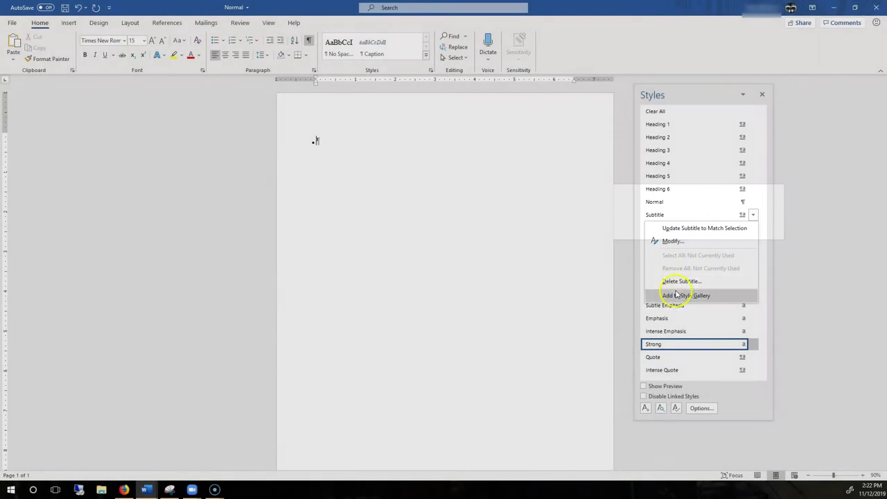
{"action": "left_click", "coordinate": [676, 295]}
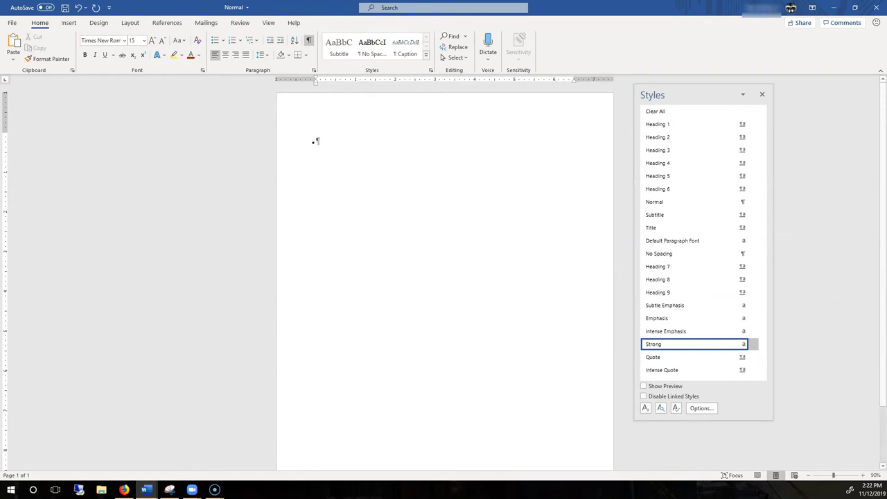
Step: Add the Normal style to the Style Gallery
{"action": "key", "text": "alt+Tab"}
{"action": "left_click", "coordinate": [322, 158]}
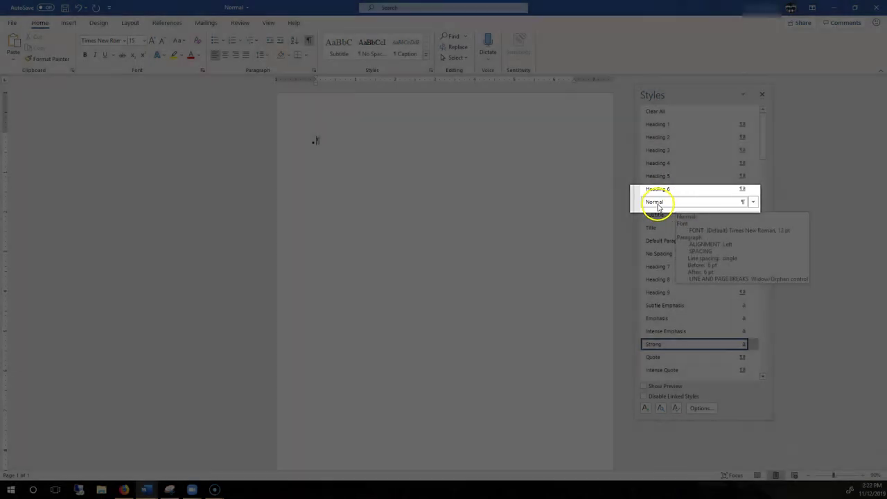
{"action": "right_click", "coordinate": [655, 202]}
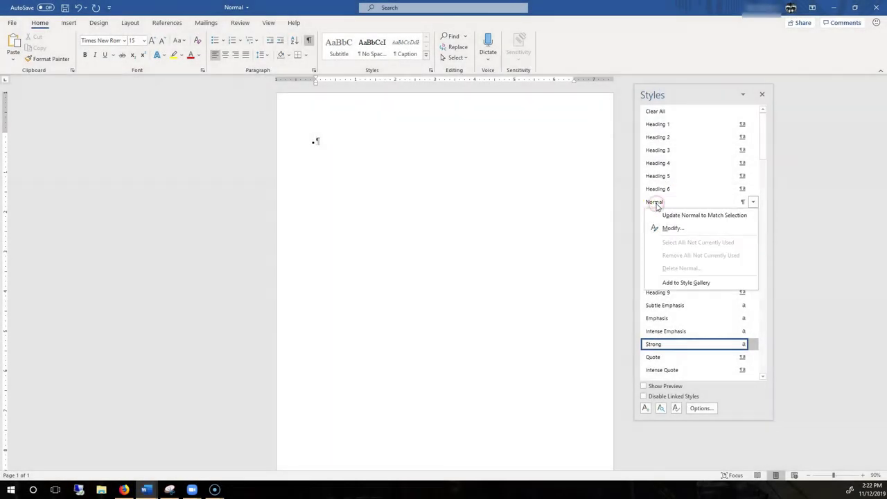
{"action": "left_click", "coordinate": [683, 282]}
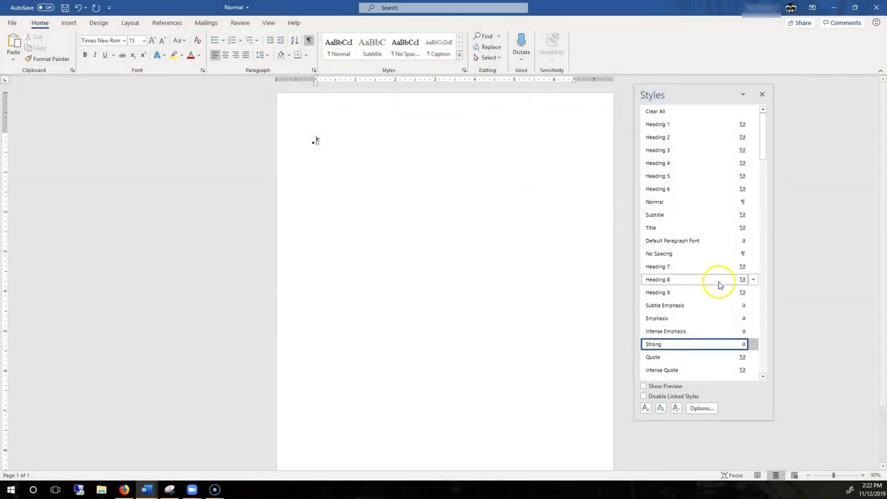
Step: Add the Heading 5, Heading 4, Heading 3, Heading 2 and Heading 1 styles to the Style Gallery
{"action": "right_click", "coordinate": [661, 175]}
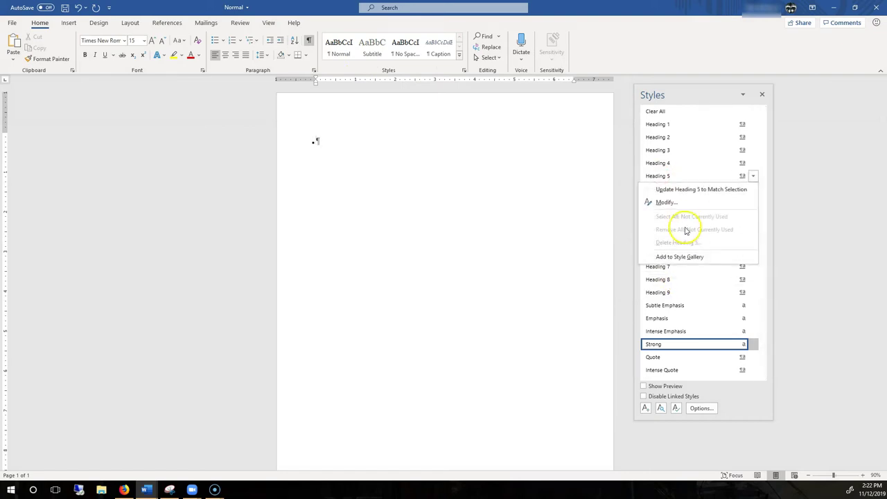
{"action": "left_click", "coordinate": [679, 256]}
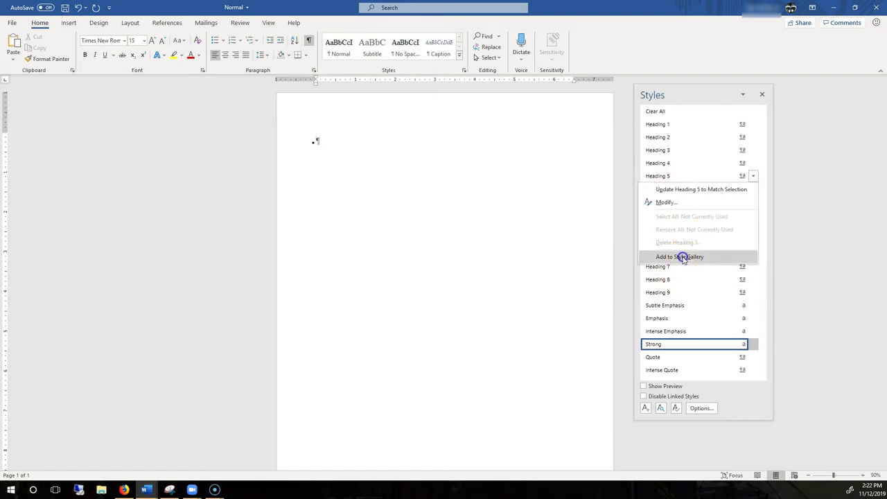
{"action": "right_click", "coordinate": [661, 151]}
{"action": "left_click", "coordinate": [661, 152]}
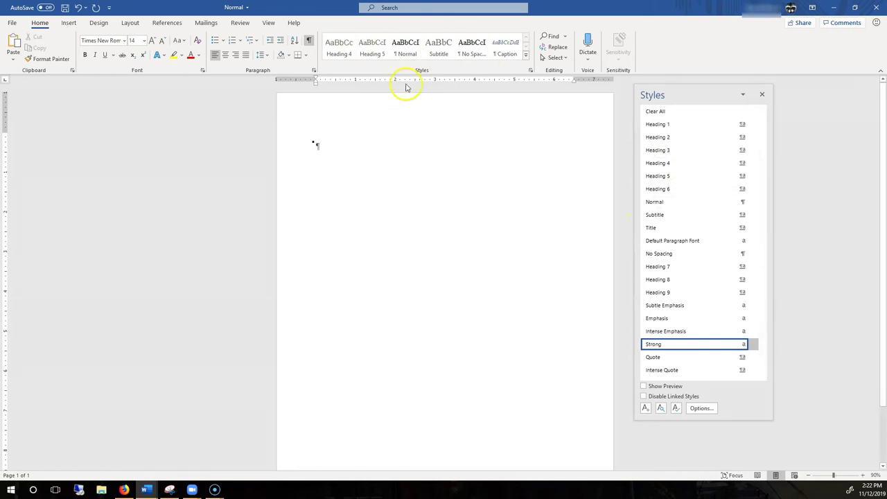
{"action": "right_click", "coordinate": [663, 152]}
{"action": "left_click", "coordinate": [678, 229]}
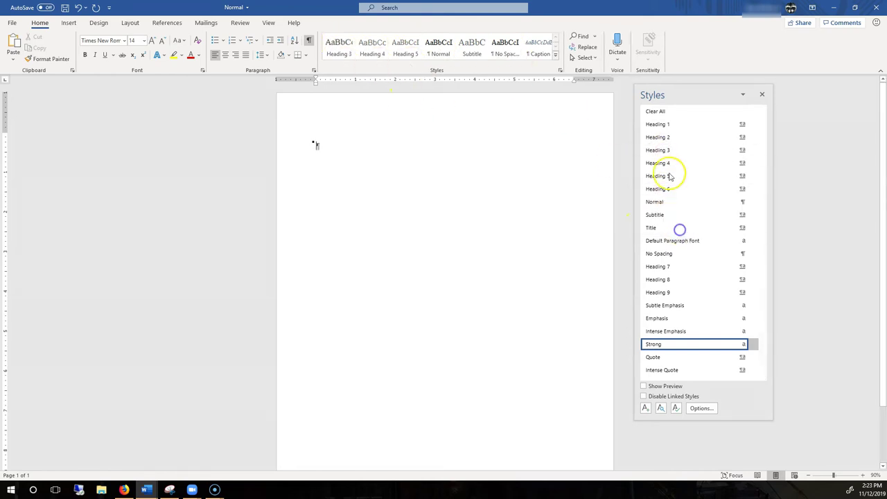
{"action": "right_click", "coordinate": [658, 138]}
{"action": "left_click", "coordinate": [678, 216]}
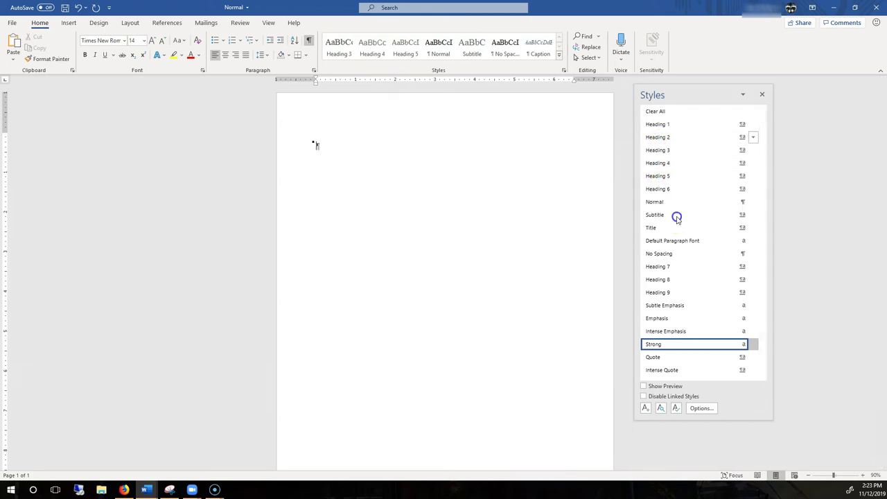
{"action": "right_click", "coordinate": [662, 126]}
{"action": "left_click", "coordinate": [679, 204]}
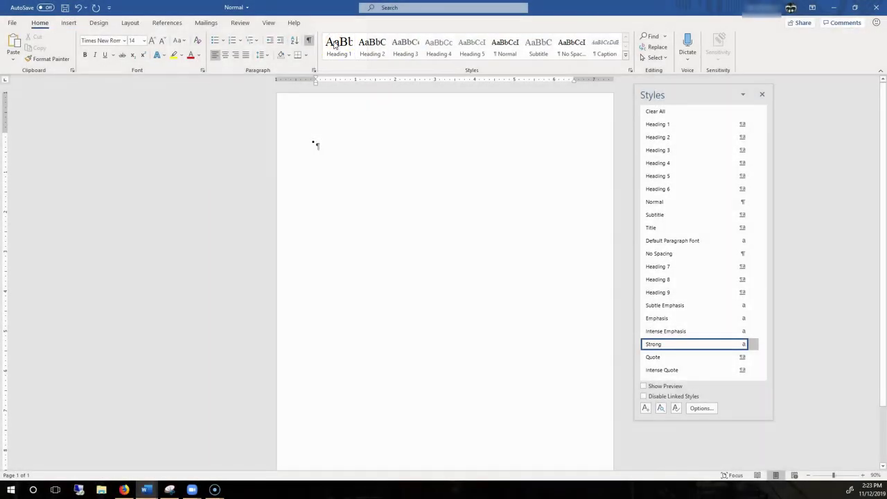
Step: Modify the Heading 1 style in the Style Gallery to be bold and underlined
{"action": "right_click", "coordinate": [334, 44]}
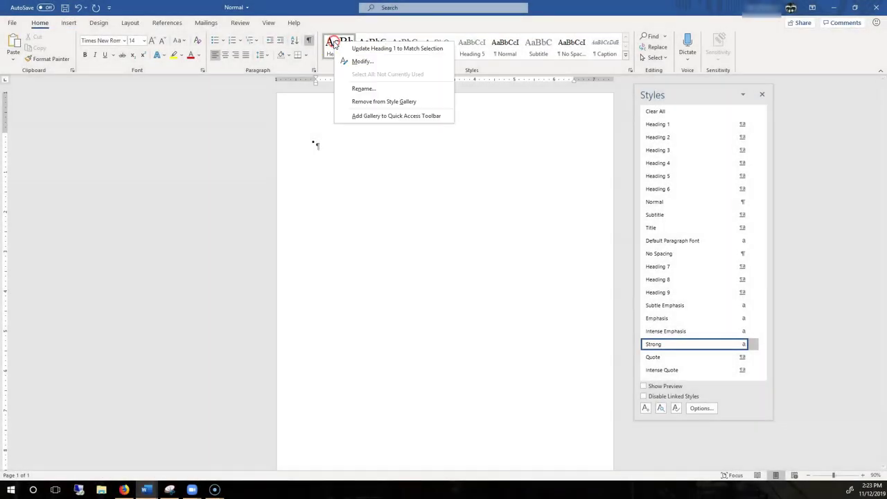
{"action": "left_click", "coordinate": [362, 61]}
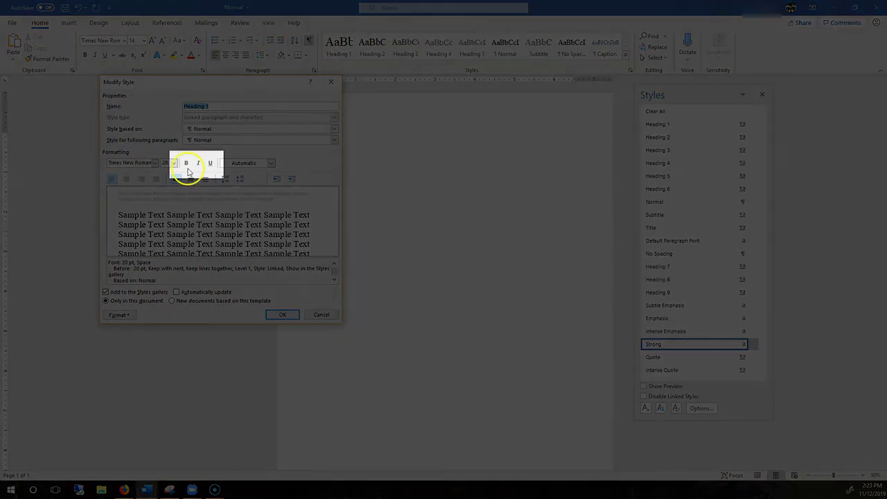
{"action": "left_click", "coordinate": [186, 163]}
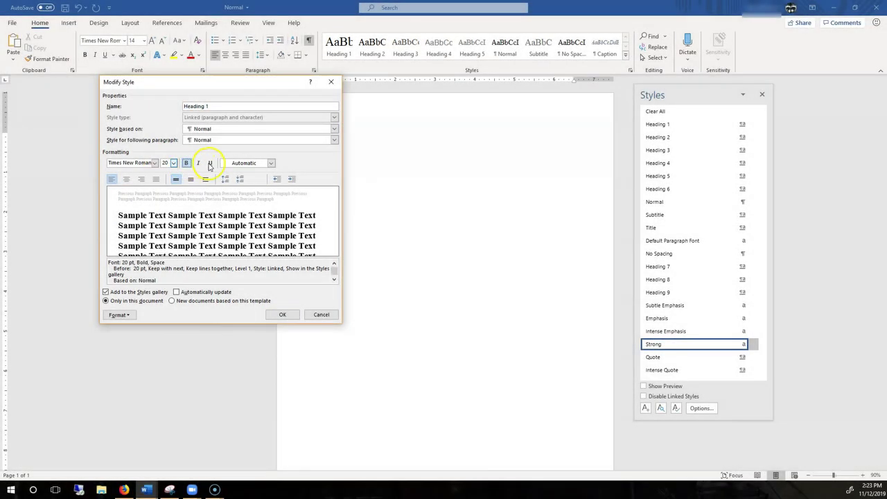
{"action": "left_click", "coordinate": [209, 163]}
{"action": "left_click", "coordinate": [282, 314]}
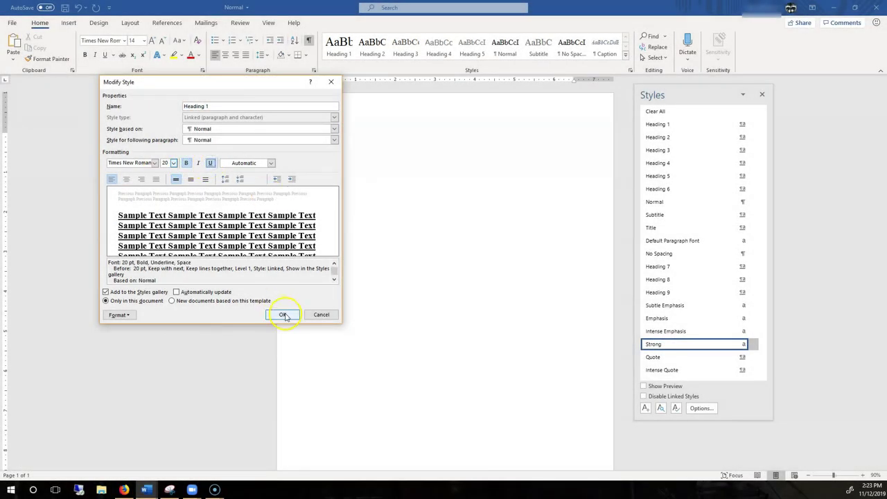
{"action": "left_click", "coordinate": [339, 56]}
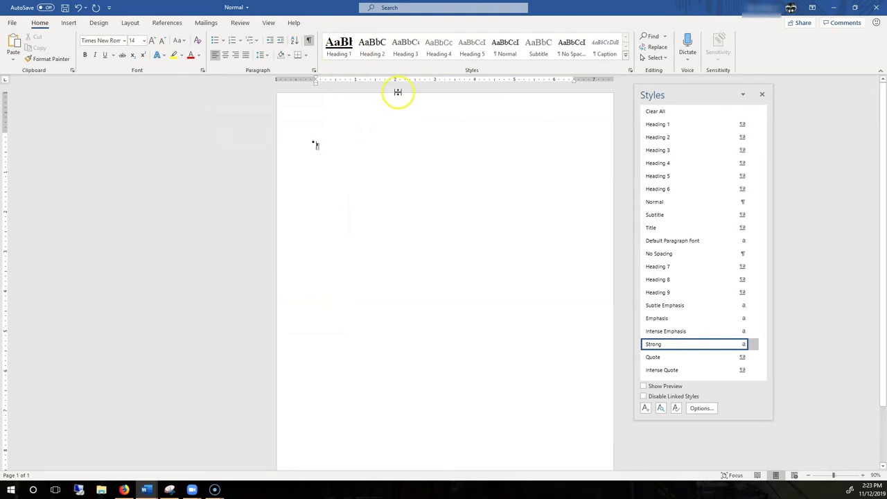
Step: Modify the Heading 2 style to be bold with a single solid ½ pt bottom border
{"action": "right_click", "coordinate": [377, 54]}
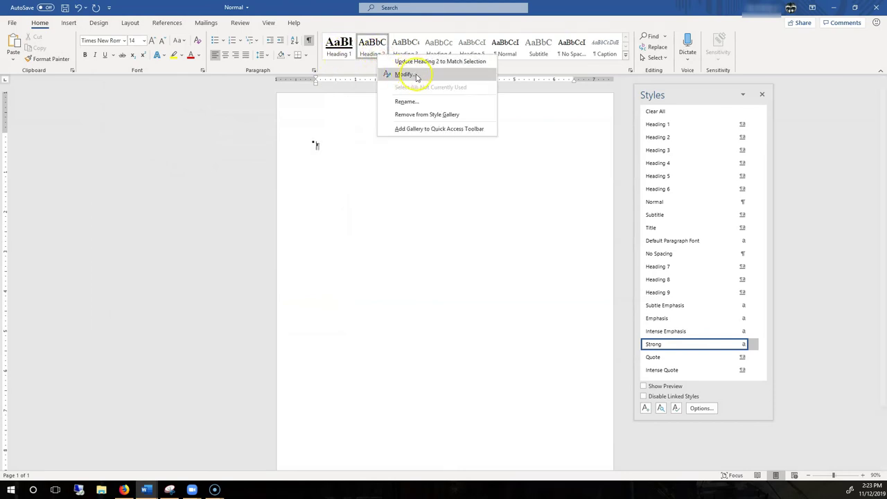
{"action": "left_click", "coordinate": [403, 74]}
{"action": "left_click", "coordinate": [185, 163]}
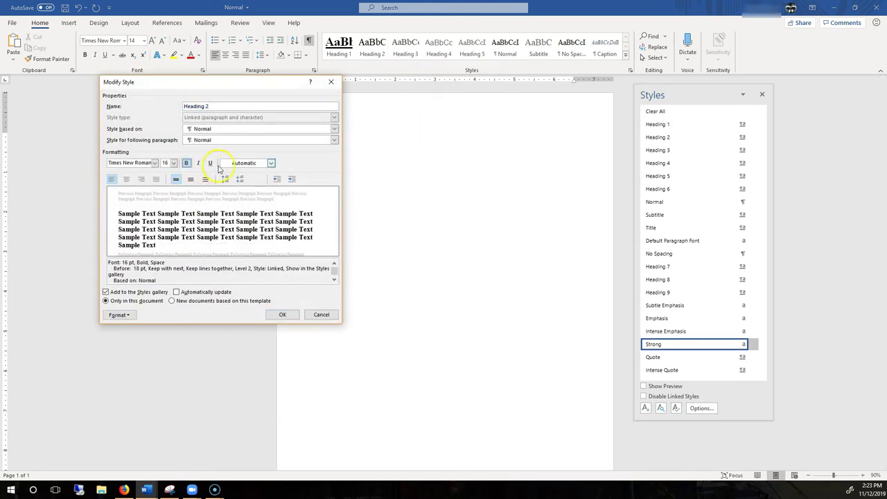
{"action": "left_click", "coordinate": [118, 315]}
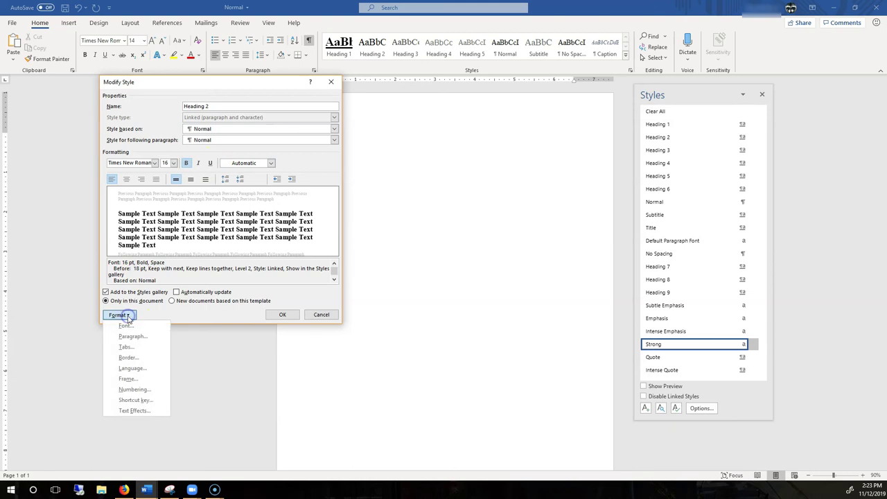
{"action": "left_click", "coordinate": [136, 361]}
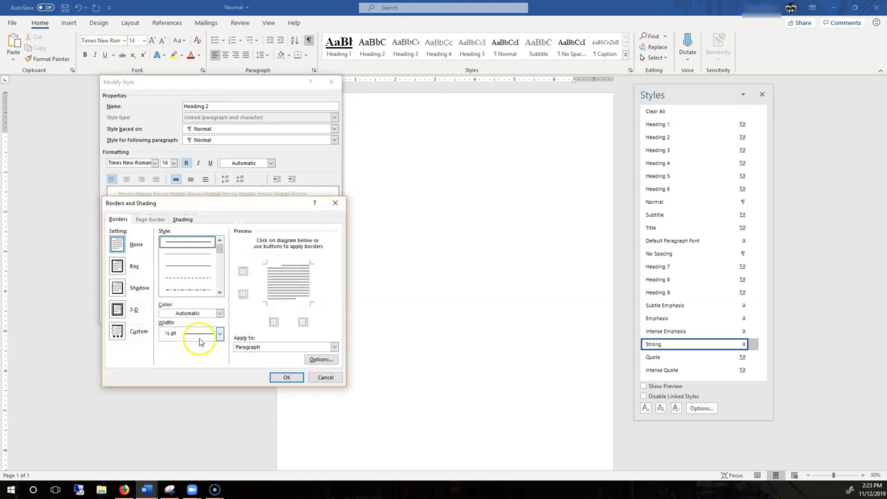
{"action": "left_click", "coordinate": [243, 294]}
{"action": "key", "text": "Return"}
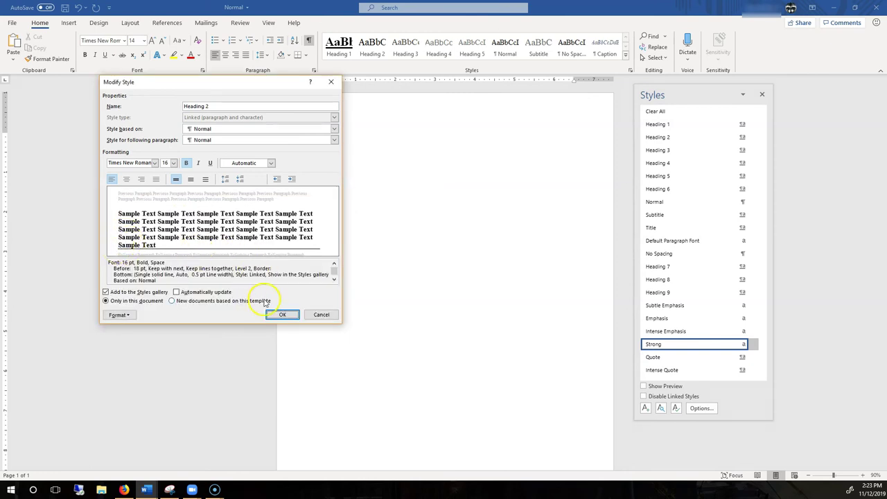
{"action": "left_click", "coordinate": [282, 314]}
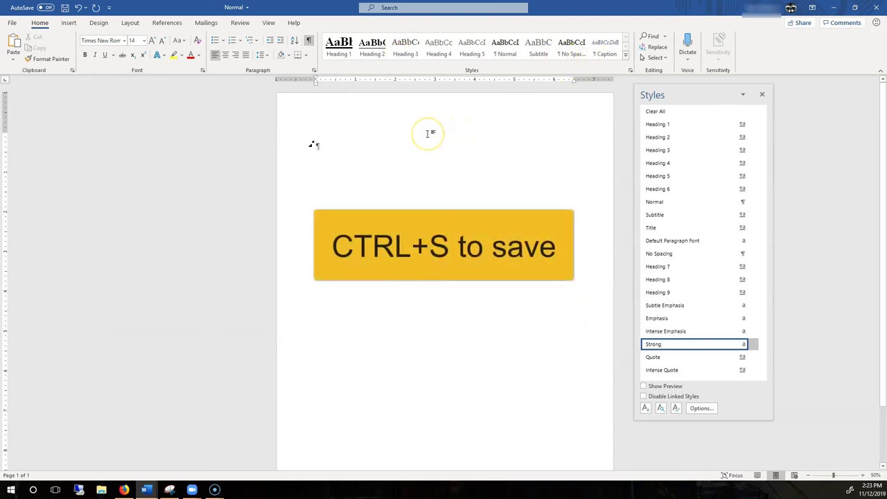
Step: Save and close the Normal template, and close the Visual Basic editor
{"action": "key", "text": "ctrl+s"}
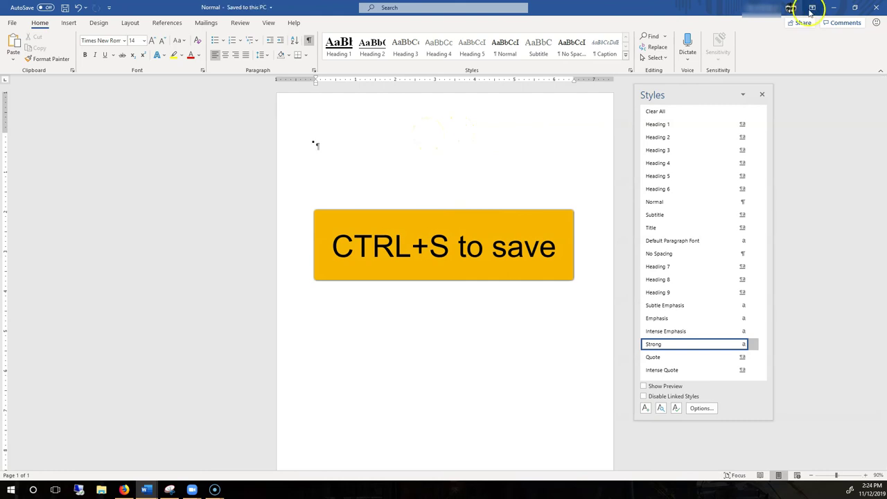
{"action": "left_click", "coordinate": [877, 9]}
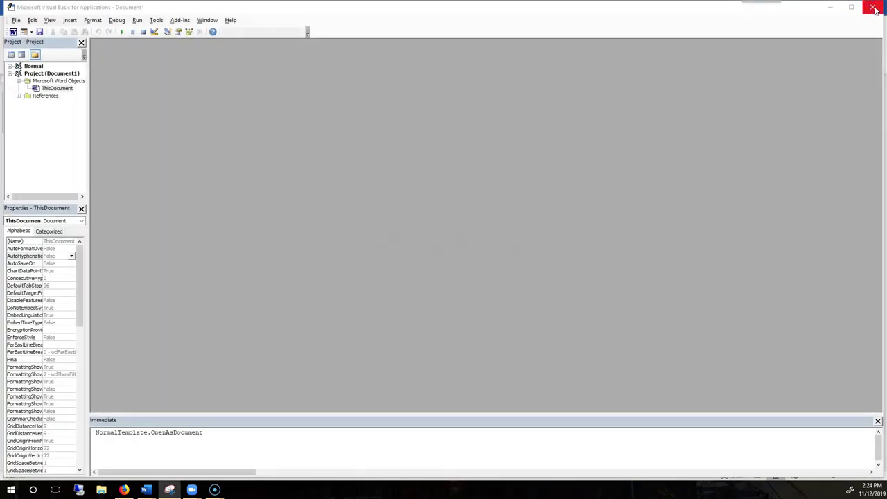
{"action": "left_click", "coordinate": [874, 8]}
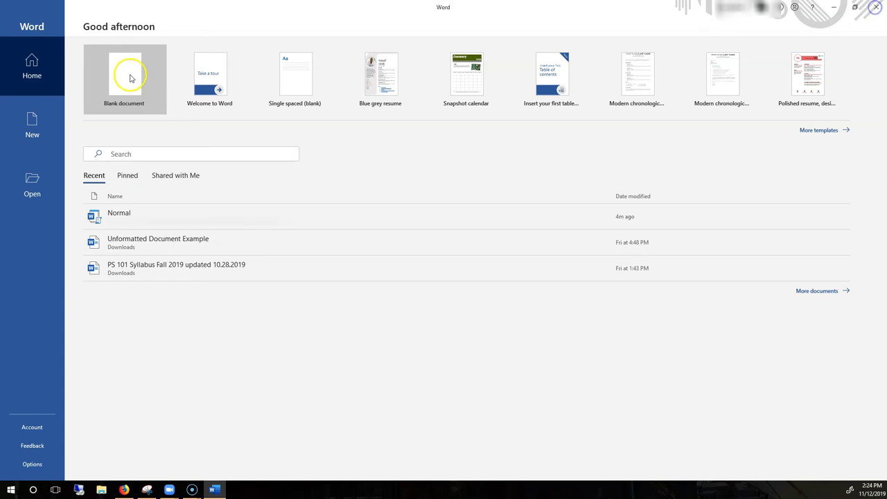
Step: Create a new blank document, and briefly view the forum answer about Normal.dotm in Firefox before returning to Word
{"action": "left_click", "coordinate": [122, 76]}
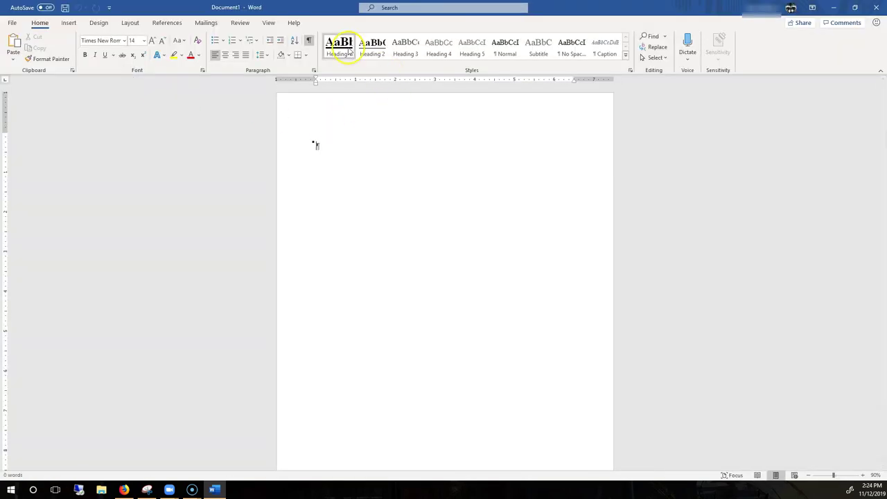
{"action": "left_click", "coordinate": [123, 489]}
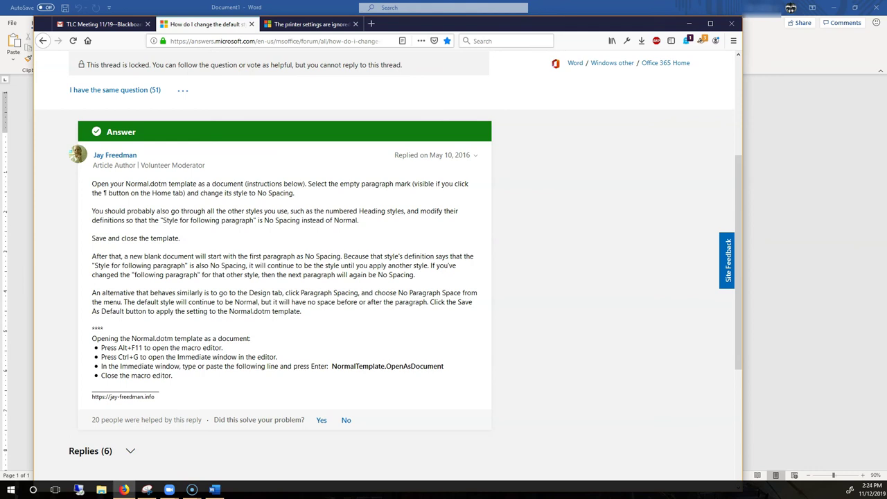
{"action": "key", "text": "alt+Tab"}
Step: Set the Heading 1 style definition to apply to new documents based on this template
{"action": "right_click", "coordinate": [337, 49]}
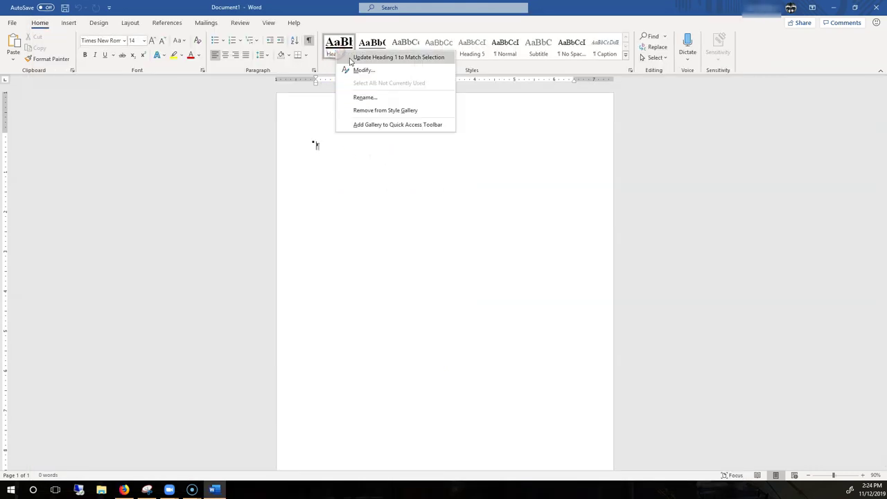
{"action": "left_click", "coordinate": [358, 69]}
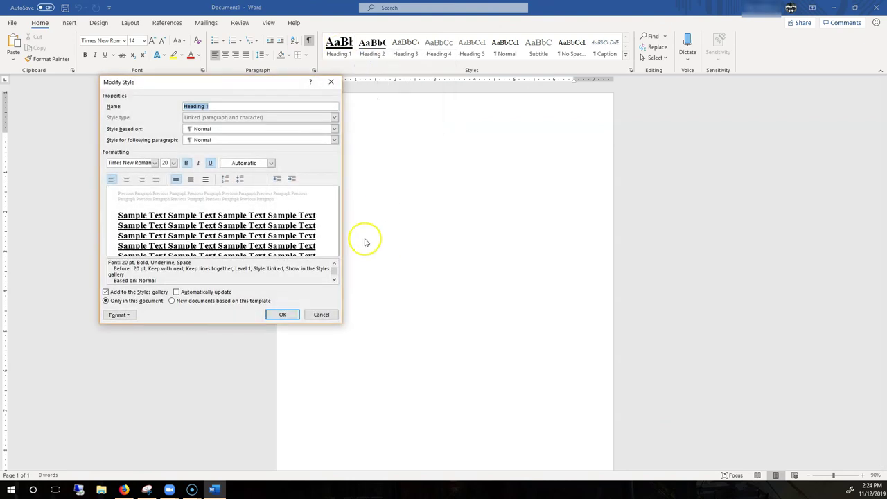
{"action": "left_click", "coordinate": [183, 301]}
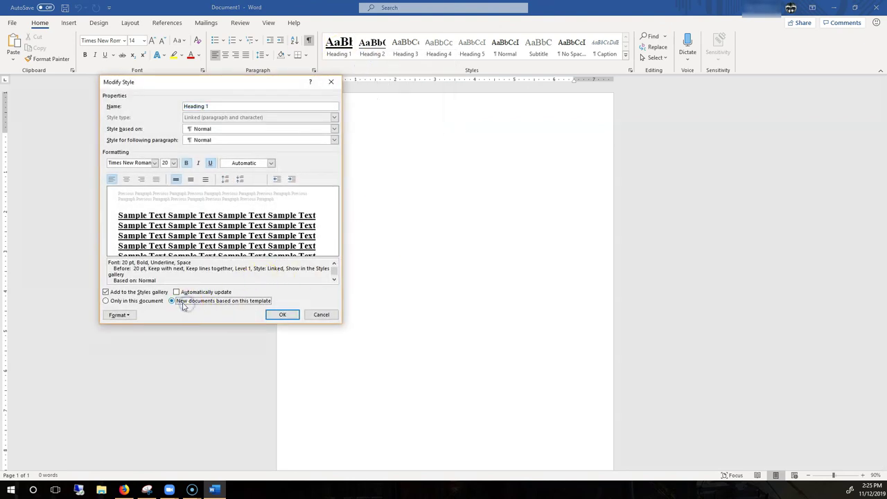
{"action": "left_click", "coordinate": [280, 314]}
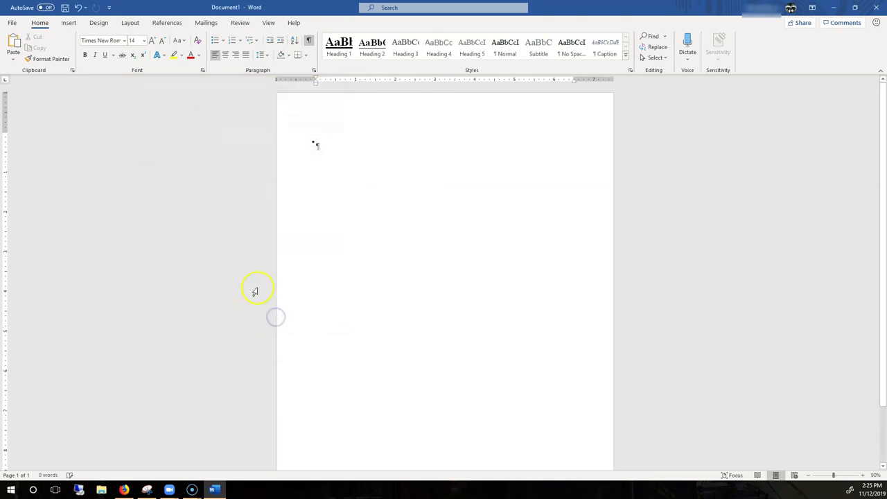
Step: Reopen the Heading 1 style for modification and select the option for new documents based on this template
{"action": "right_click", "coordinate": [338, 47]}
{"action": "left_click", "coordinate": [367, 69]}
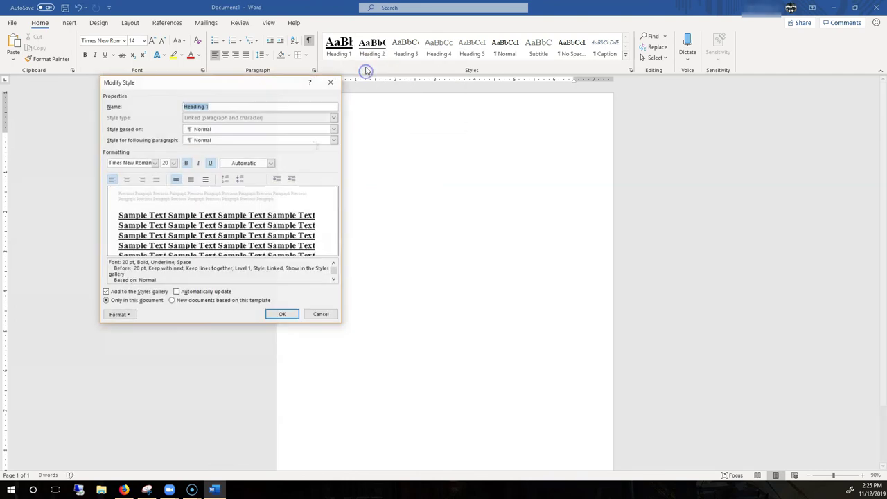
{"action": "left_click", "coordinate": [191, 300]}
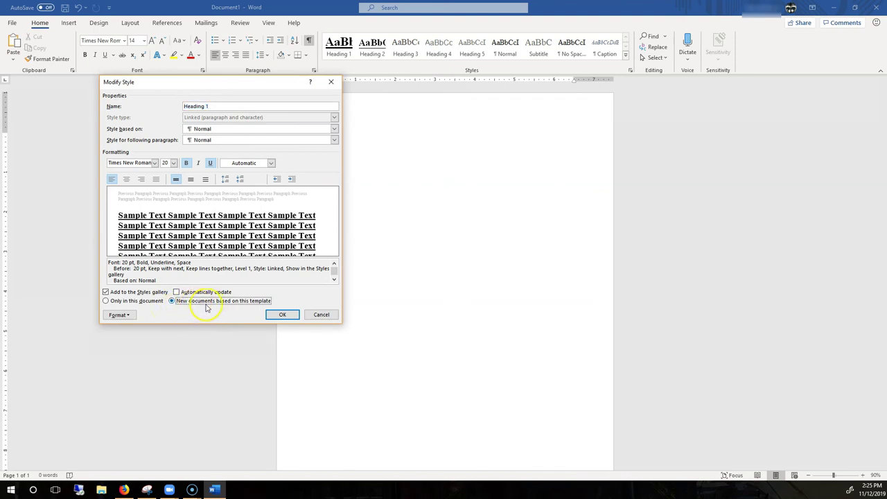